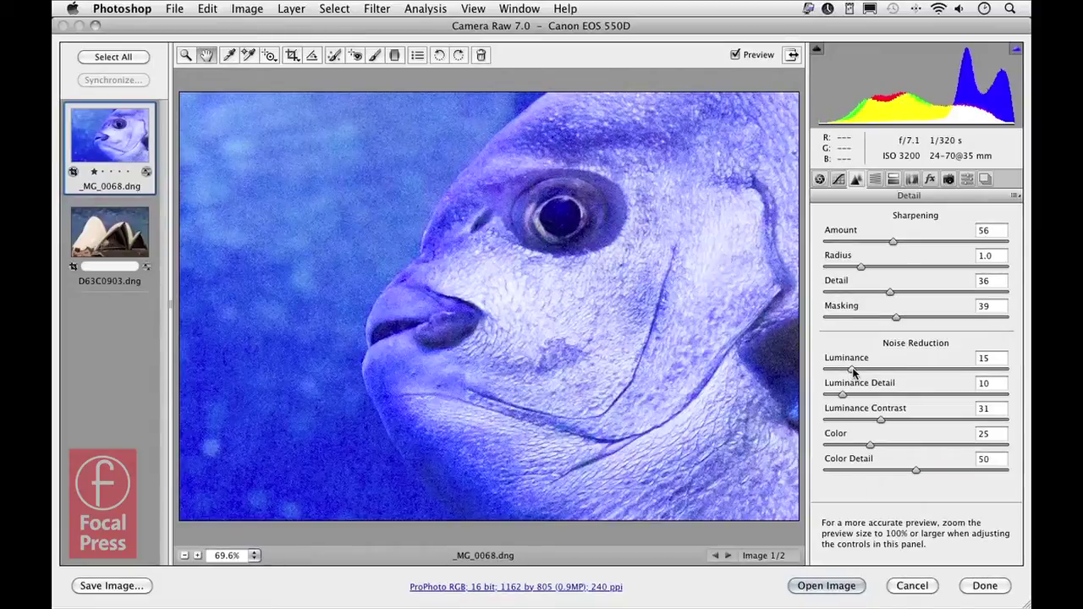
# - Try raising global Luminance noise reduction to 30, then lower it back down
pyautogui.click(852, 367)
pyautogui.moveTo(851, 371); pyautogui.dragTo(901, 372)
pyautogui.moveTo(916, 366); pyautogui.dragTo(855, 372)
# - Switch to the Adjustment Brush and set its Noise Reduction to +100
pyautogui.click(373, 55)
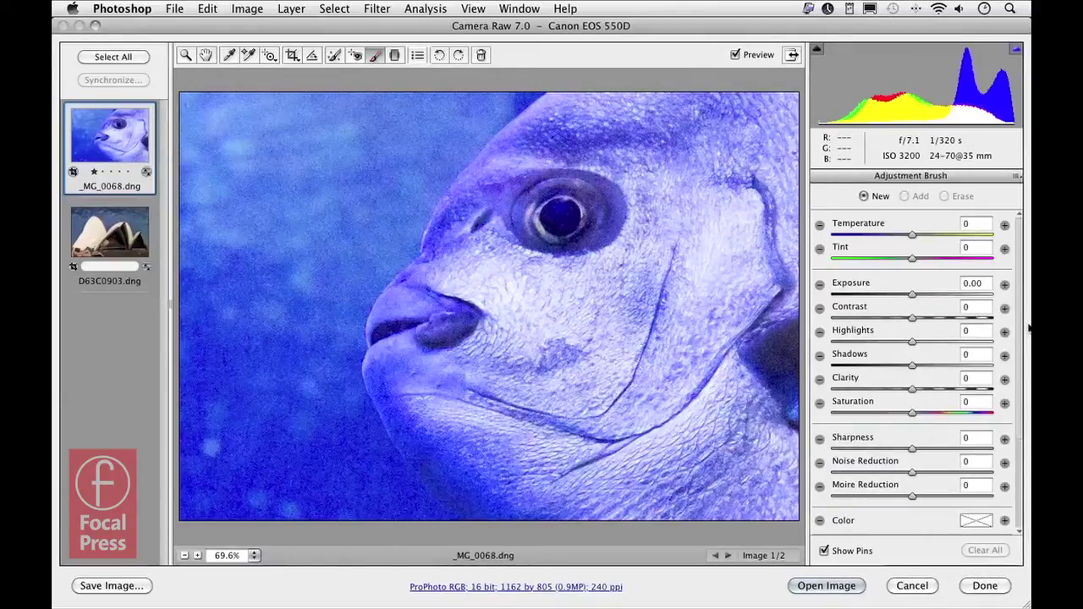
pyautogui.scroll(-1, 1020, 347)
pyautogui.scroll(-3, 1019, 347)
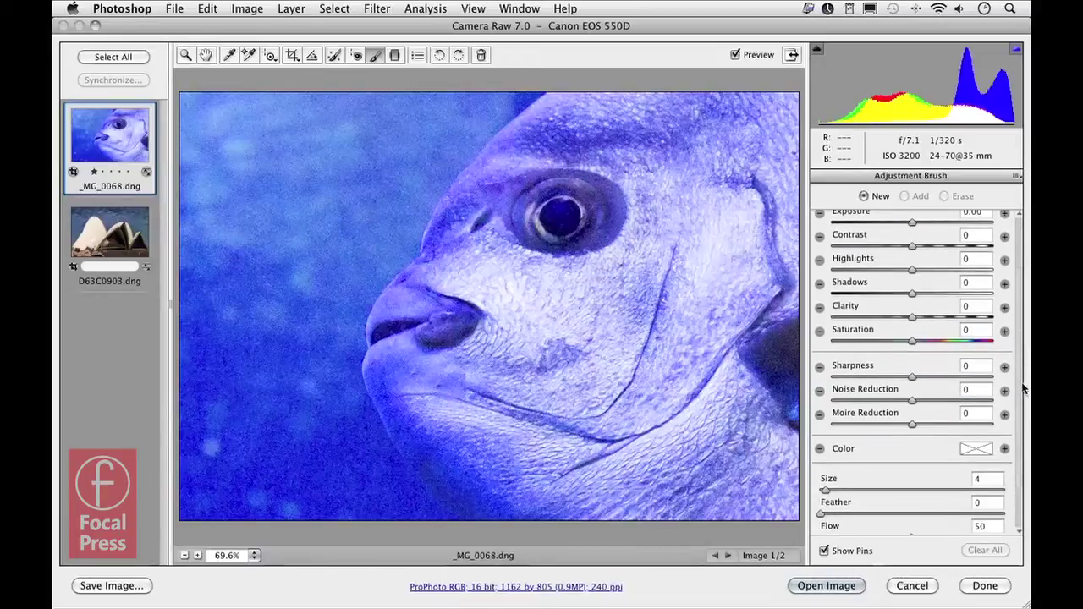
pyautogui.scroll(3, 1024, 355)
pyautogui.scroll(2, 1025, 342)
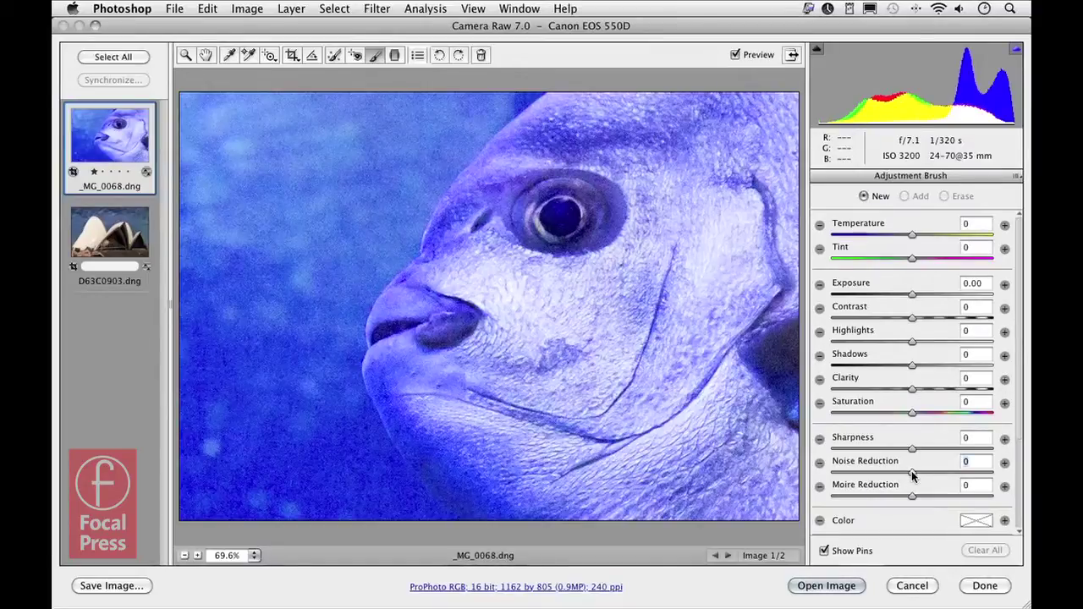
pyautogui.moveTo(912, 477); pyautogui.dragTo(1002, 472)
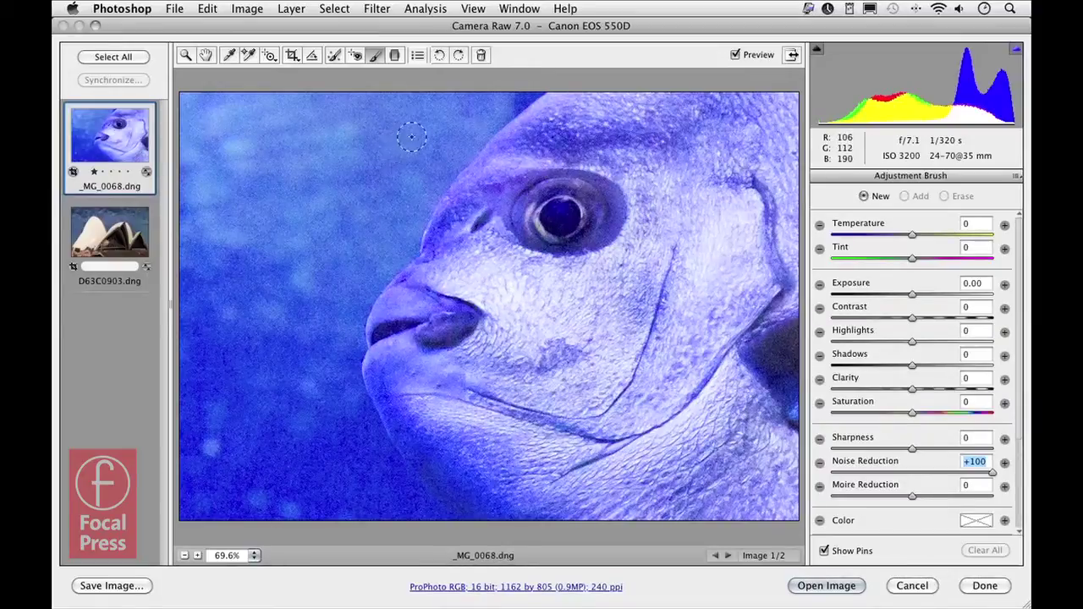
# - Enlarge the brush and paint noise reduction down the blue background toward the fish's chin
pyautogui.press(']')
pyautogui.press(']')
pyautogui.moveTo(335, 166)
pyautogui.mouseDown()
pyautogui.moveTo(407, 127)
pyautogui.moveTo(376, 139)
pyautogui.moveTo(506, 98)
pyautogui.moveTo(277, 88)
pyautogui.moveTo(392, 107)
pyautogui.moveTo(195, 109)
pyautogui.moveTo(176, 198)
pyautogui.moveTo(210, 150)
pyautogui.moveTo(238, 151)
pyautogui.moveTo(216, 204)
pyautogui.moveTo(244, 183)
pyautogui.moveTo(199, 207)
pyautogui.moveTo(211, 139)
pyautogui.moveTo(188, 303)
pyautogui.moveTo(190, 497)
pyautogui.moveTo(212, 510)
pyautogui.moveTo(336, 518)
pyautogui.mouseUp()
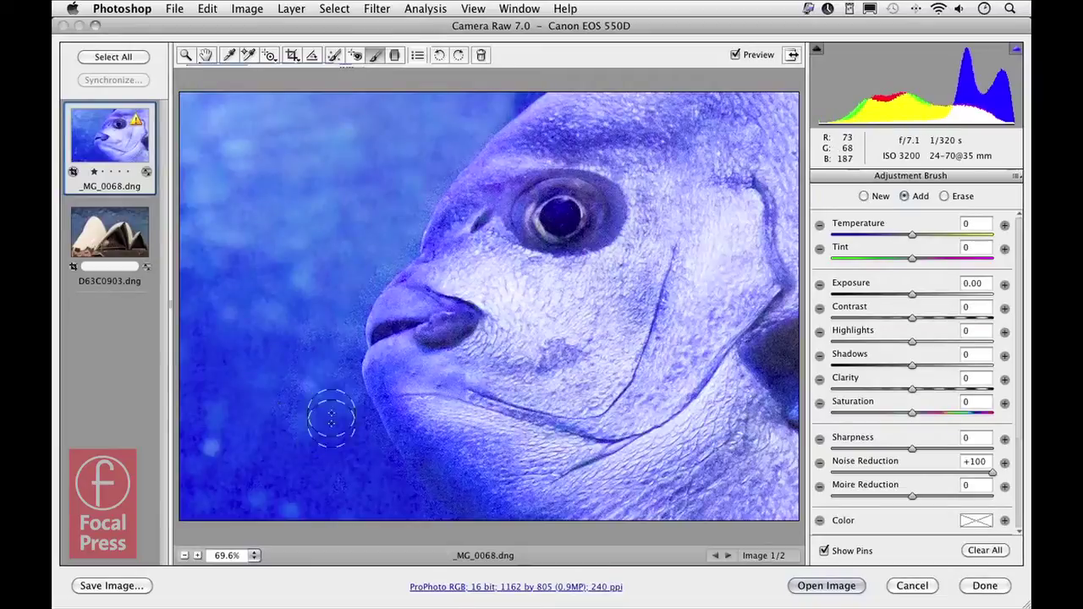
pyautogui.click(350, 158)
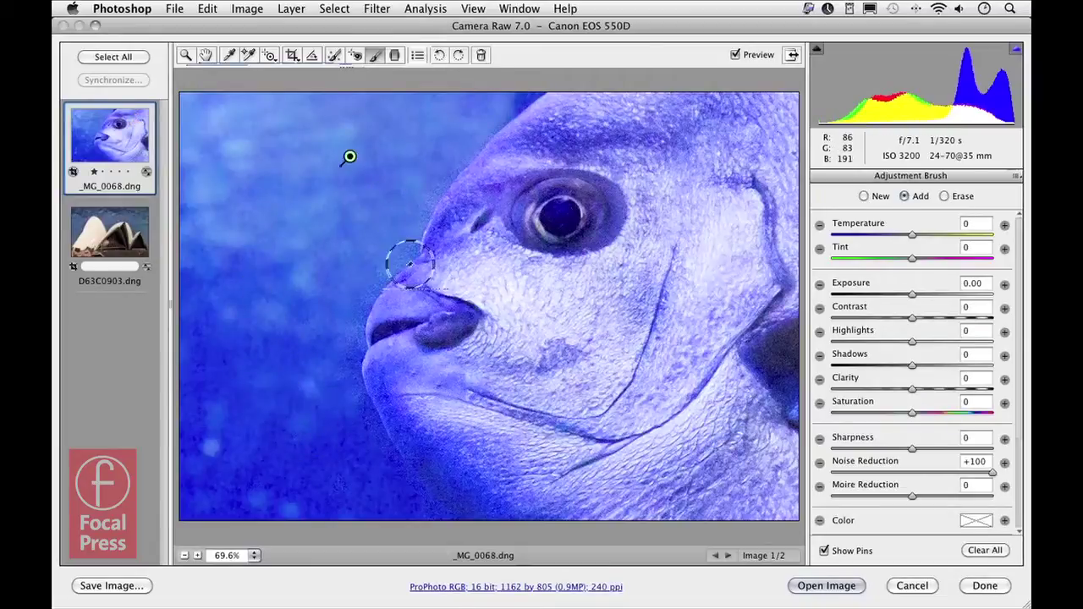
pyautogui.moveTo(341, 449)
pyautogui.mouseDown()
pyautogui.moveTo(333, 528)
pyautogui.moveTo(333, 493)
pyautogui.moveTo(343, 488)
pyautogui.moveTo(337, 509)
pyautogui.moveTo(388, 461)
pyautogui.moveTo(355, 397)
pyautogui.moveTo(363, 435)
pyautogui.moveTo(361, 399)
pyautogui.moveTo(384, 468)
pyautogui.moveTo(377, 429)
pyautogui.moveTo(433, 525)
pyautogui.mouseUp()
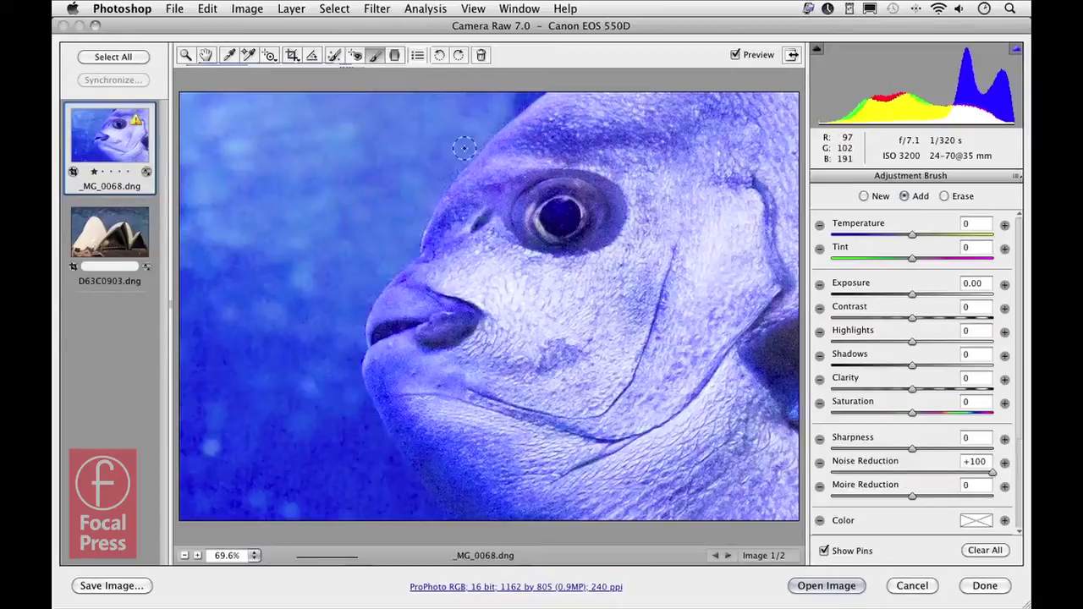
# - Paint along the fish's forehead edge and beside its lip, then toggle Preview to compare
pyautogui.moveTo(527, 90)
pyautogui.mouseDown()
pyautogui.moveTo(494, 129)
pyautogui.moveTo(489, 116)
pyautogui.moveTo(509, 99)
pyautogui.mouseUp()
pyautogui.moveTo(358, 314); pyautogui.dragTo(350, 392)
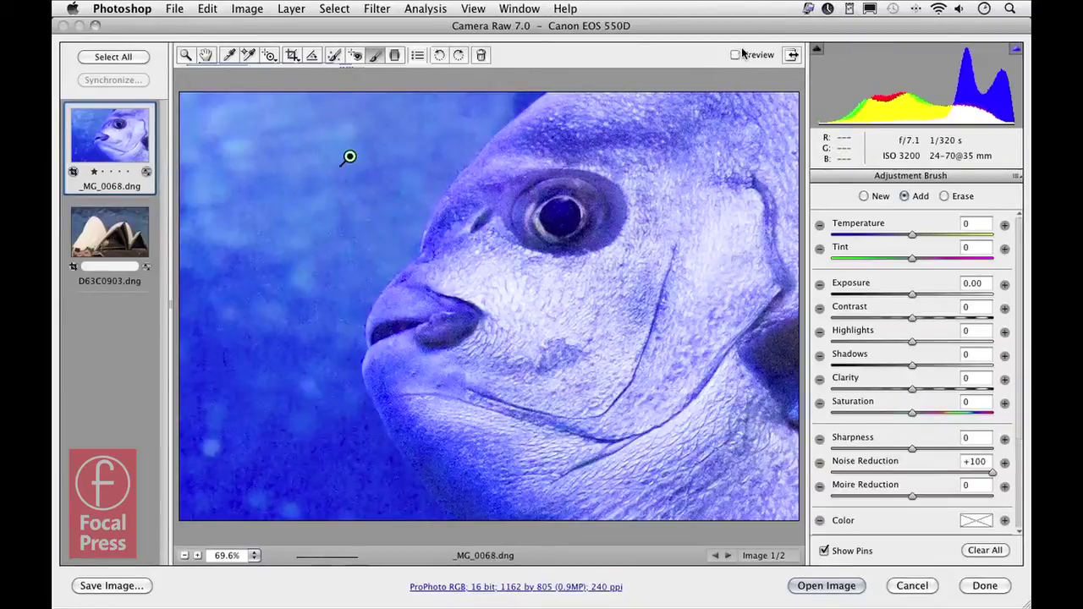
pyautogui.click(736, 56)
pyautogui.click(735, 55)
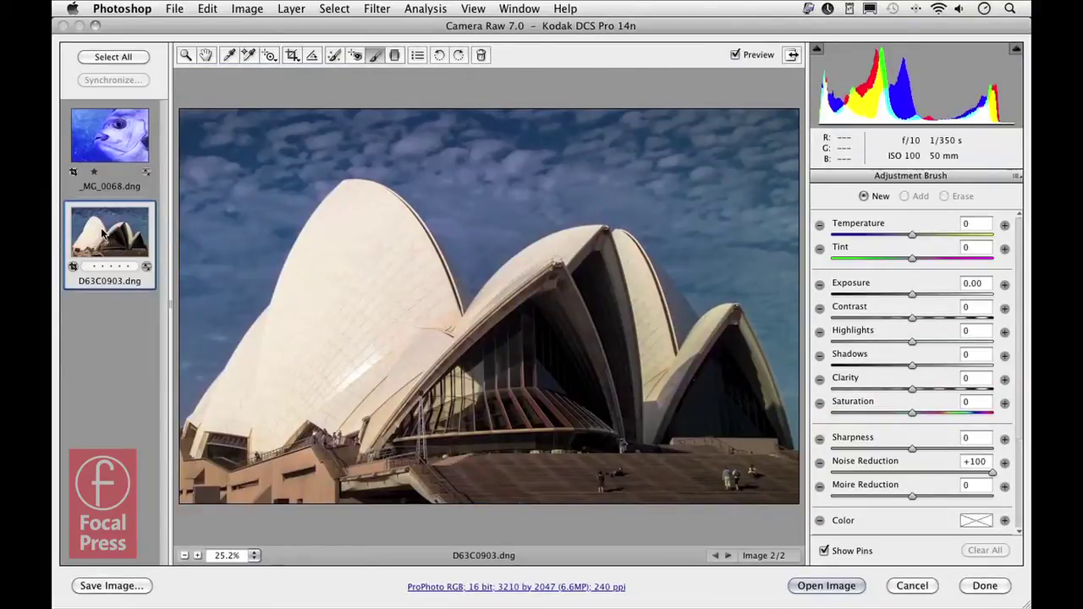
# - Zoom the Opera House photo to 100% and pan to the left roof shell's tiles
pyautogui.click(255, 557)
pyautogui.click(292, 516)
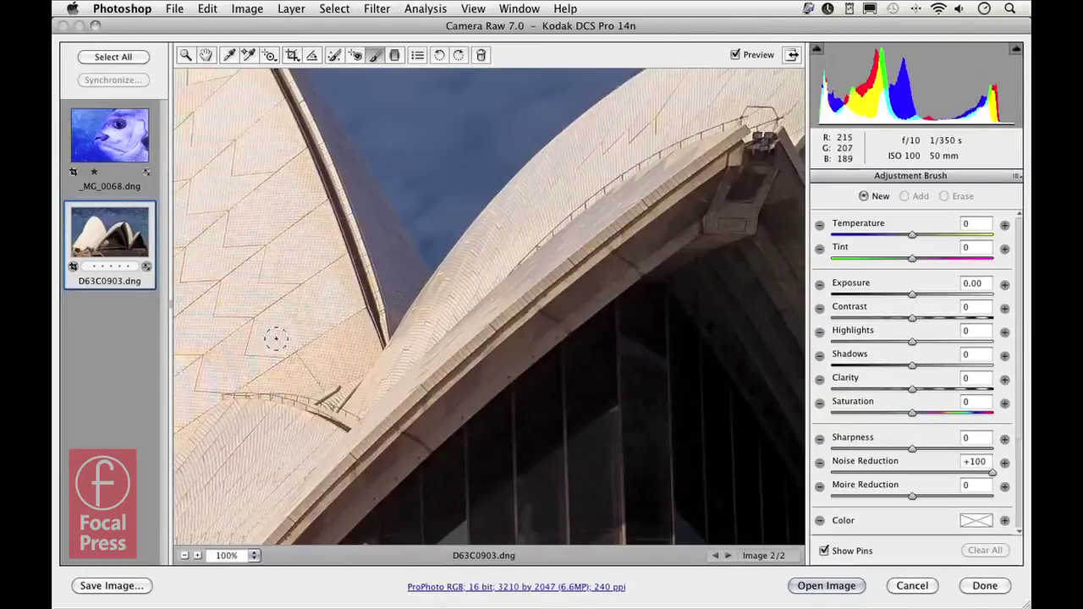
pyautogui.moveTo(254, 299); pyautogui.dragTo(516, 264)
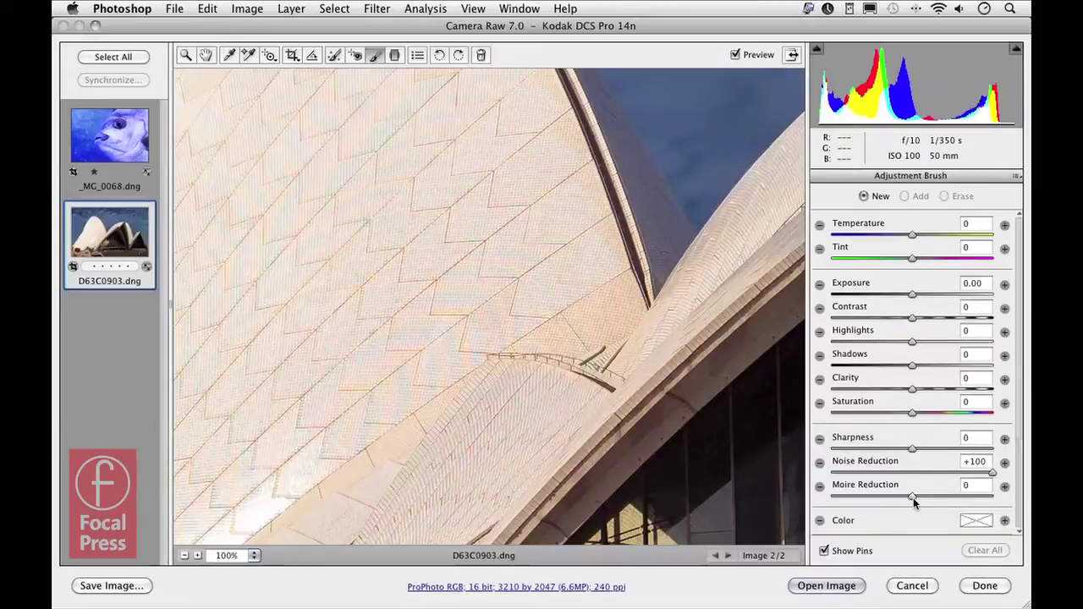
# - Reset the brush's Noise Reduction to 0, set Moire Reduction to +100, and enlarge the brush
pyautogui.click(991, 472)
pyautogui.doubleClick(992, 472)
pyautogui.moveTo(910, 499); pyautogui.dragTo(996, 499)
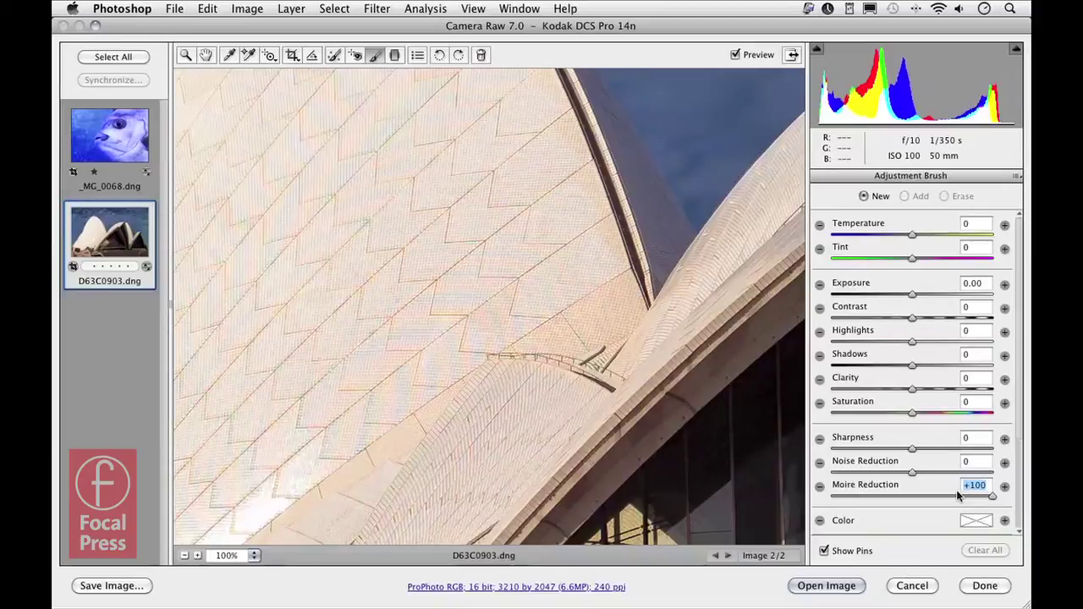
pyautogui.press(']')
pyautogui.press(']')
pyautogui.press(']')
pyautogui.press(']')
pyautogui.press(']')
pyautogui.press(']')
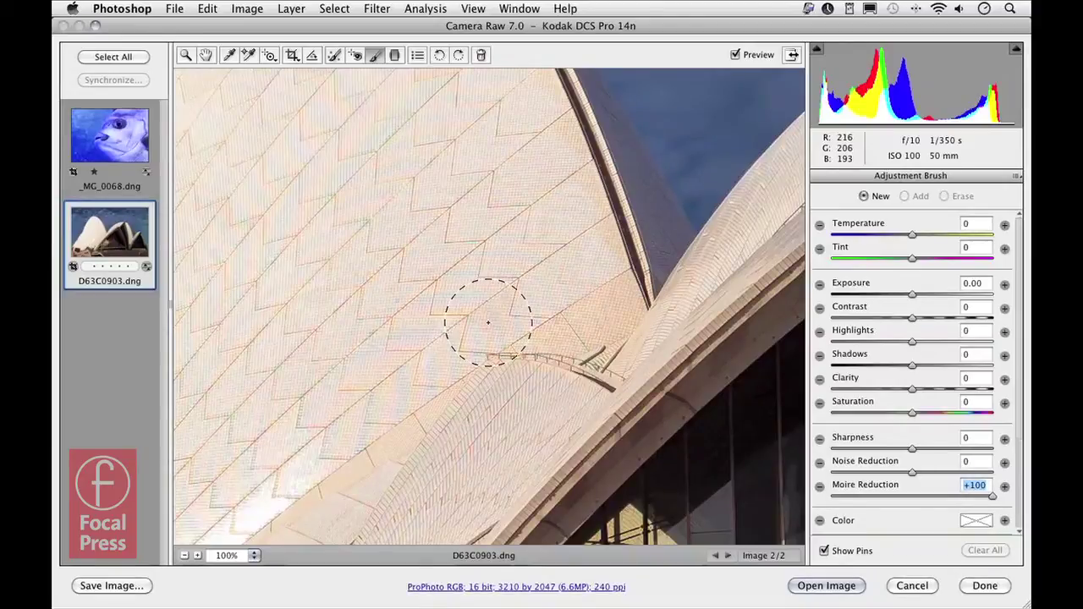
# - Paint the +100 moiré-reduction brush over the left roof shell tiles, adding a second pass
pyautogui.moveTo(488, 322)
pyautogui.mouseDown()
pyautogui.moveTo(683, 434)
pyautogui.moveTo(495, 367)
pyautogui.moveTo(507, 280)
pyautogui.mouseUp()
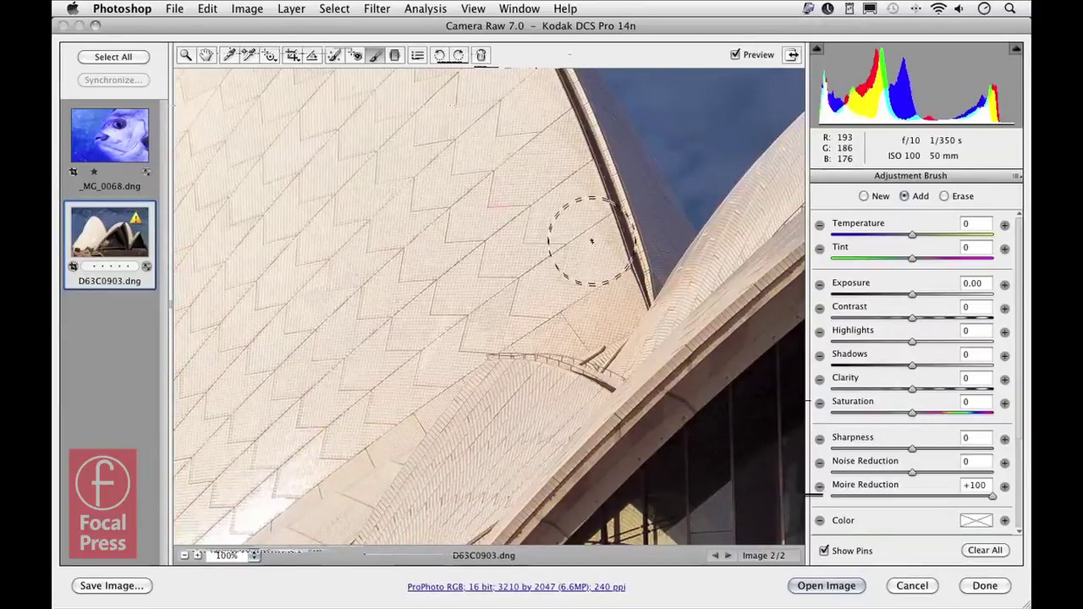
pyautogui.click(512, 381)
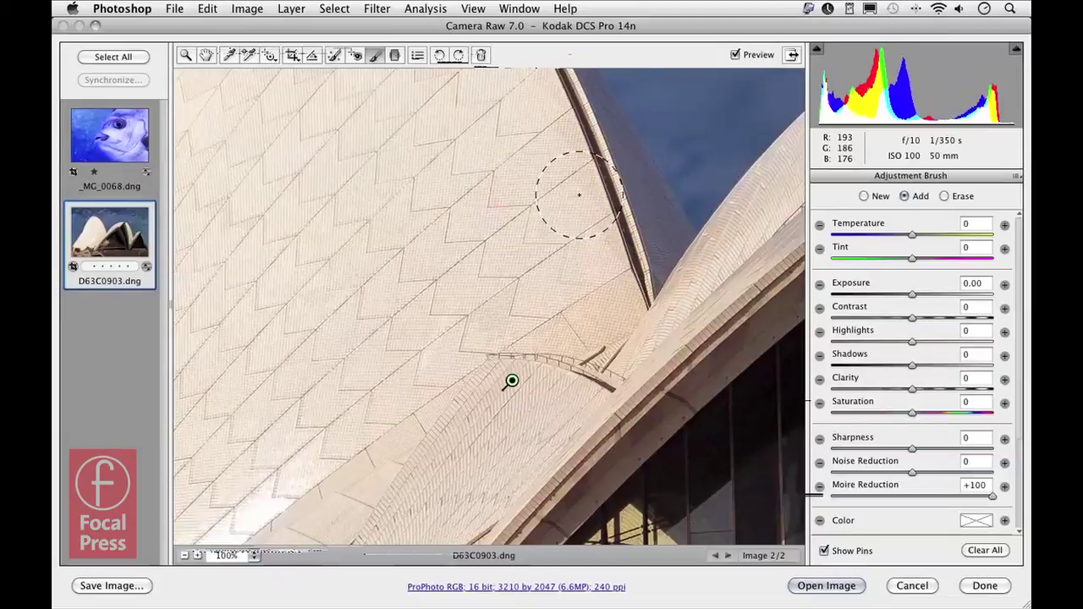